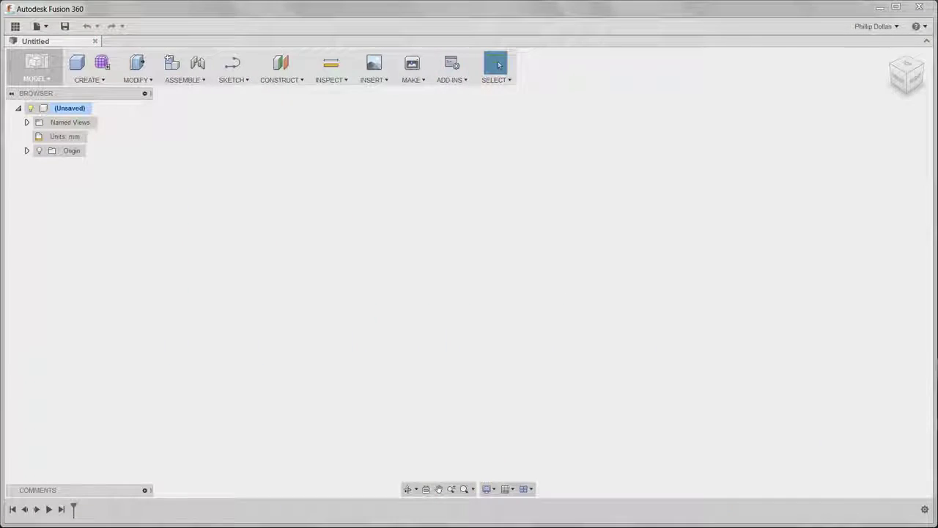
Start a new T-spline form and accept the Sculpt environment notice
{"action": "left_click", "coordinate": [102, 63]}
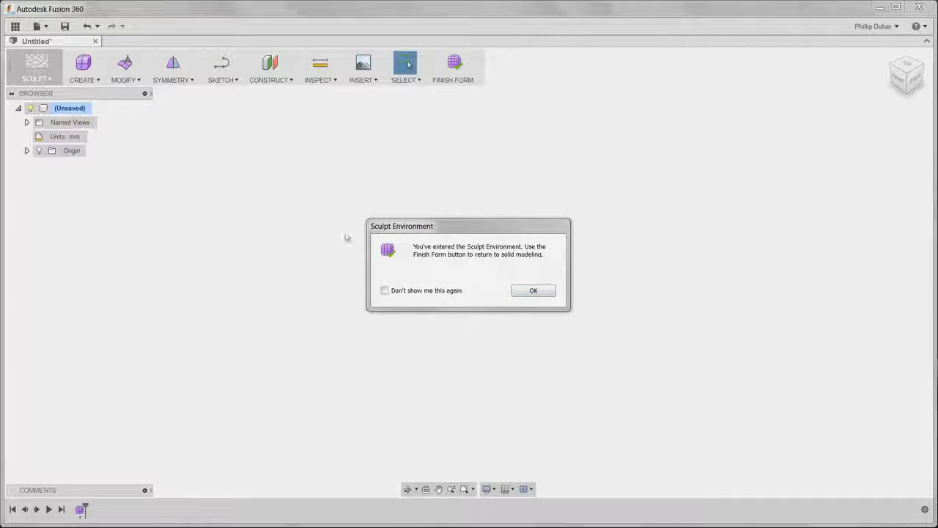
{"action": "left_click", "coordinate": [531, 291]}
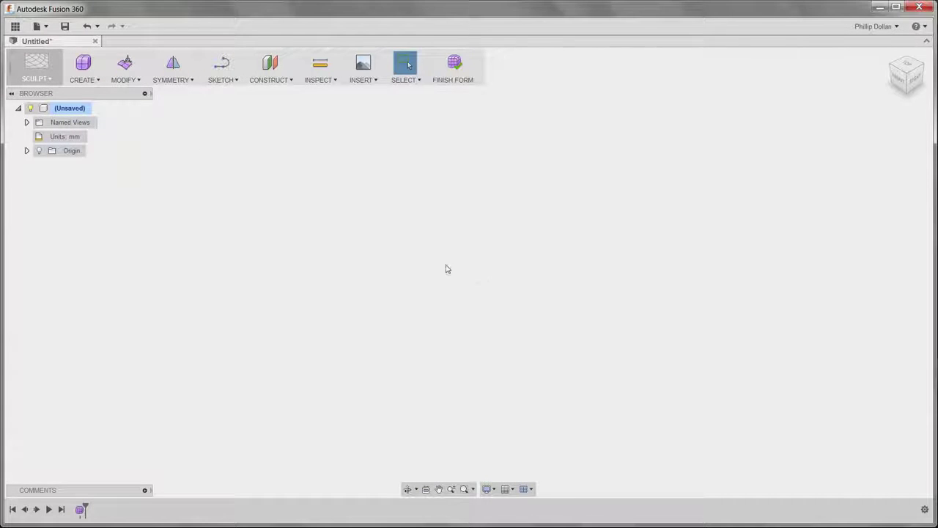
Create a T-spline cylinder 41.231 mm across and 48.215 mm tall, then repeat Cylinder
{"action": "left_click", "coordinate": [97, 81]}
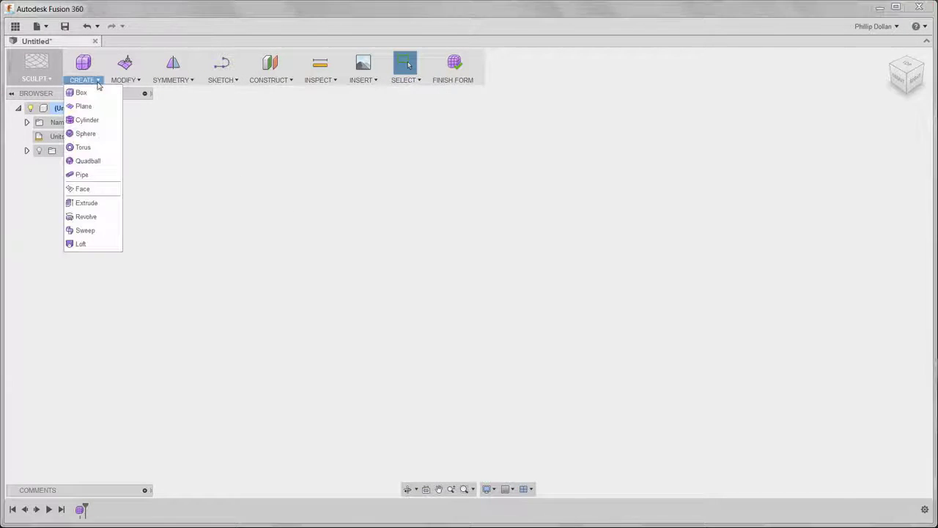
{"action": "left_click", "coordinate": [91, 119]}
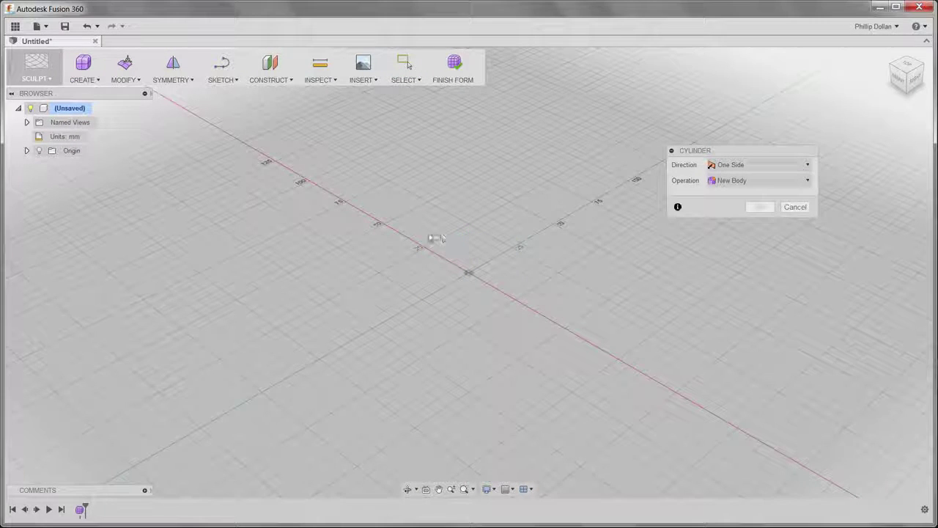
{"action": "left_click", "coordinate": [345, 204]}
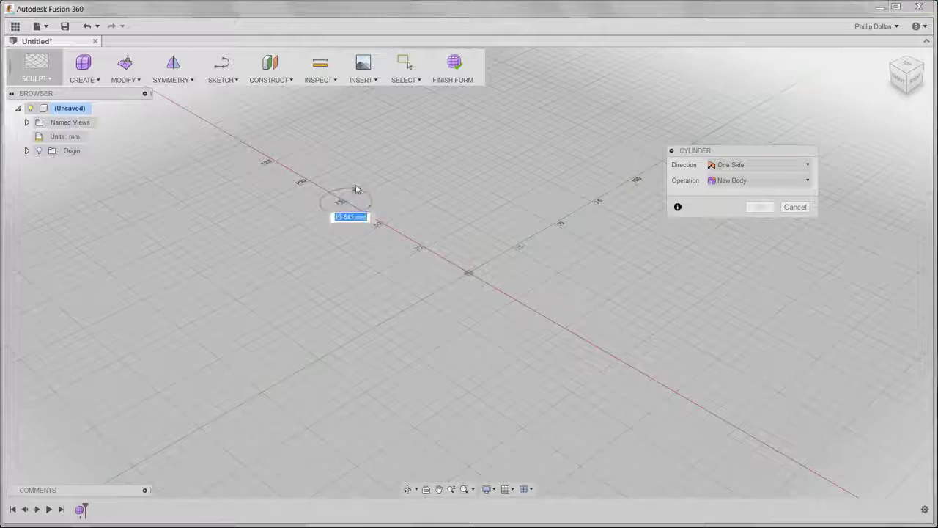
{"action": "left_click", "coordinate": [375, 187]}
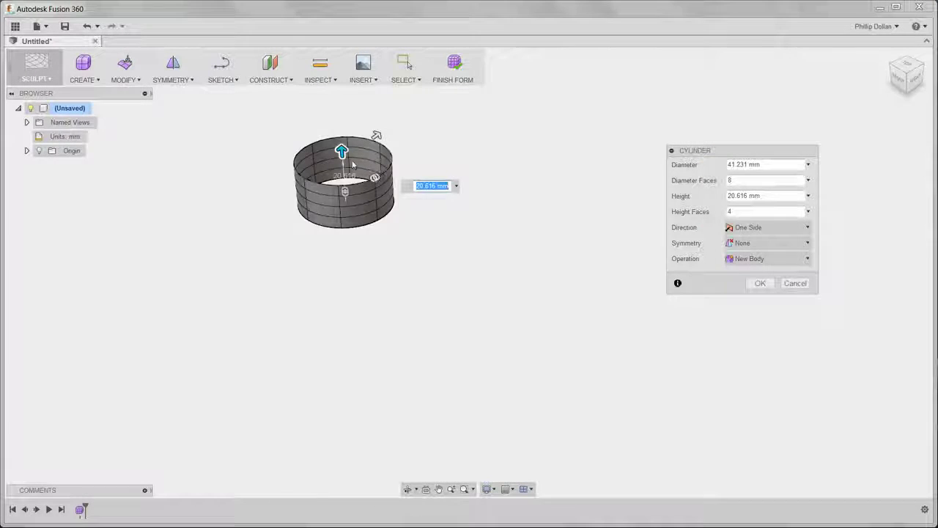
{"action": "left_click_drag", "start_coordinate": [341, 150], "coordinate": [337, 91]}
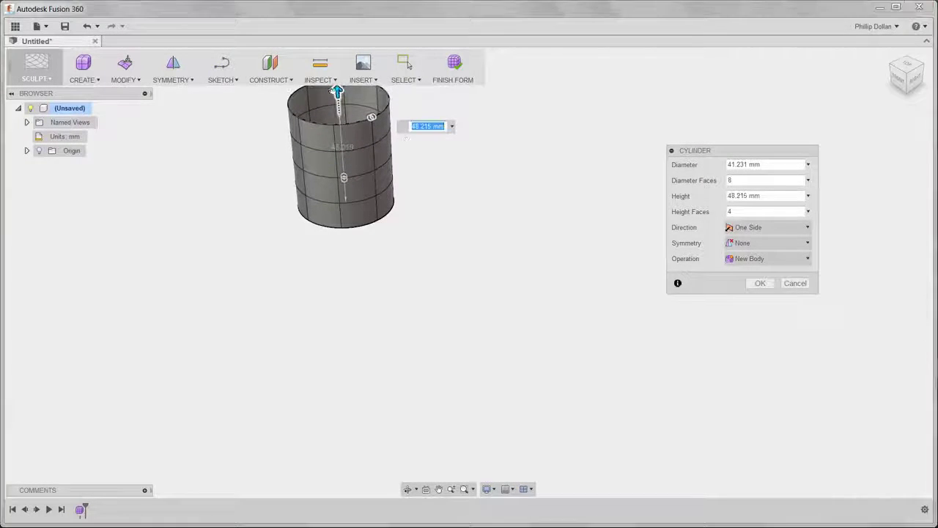
{"action": "left_click", "coordinate": [759, 283]}
{"action": "right_click", "coordinate": [665, 266]}
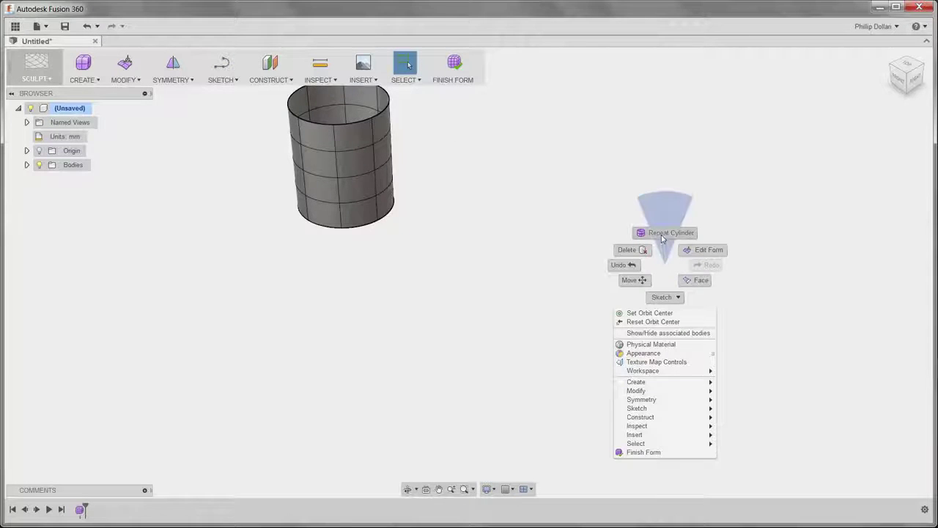
{"action": "left_click", "coordinate": [662, 234]}
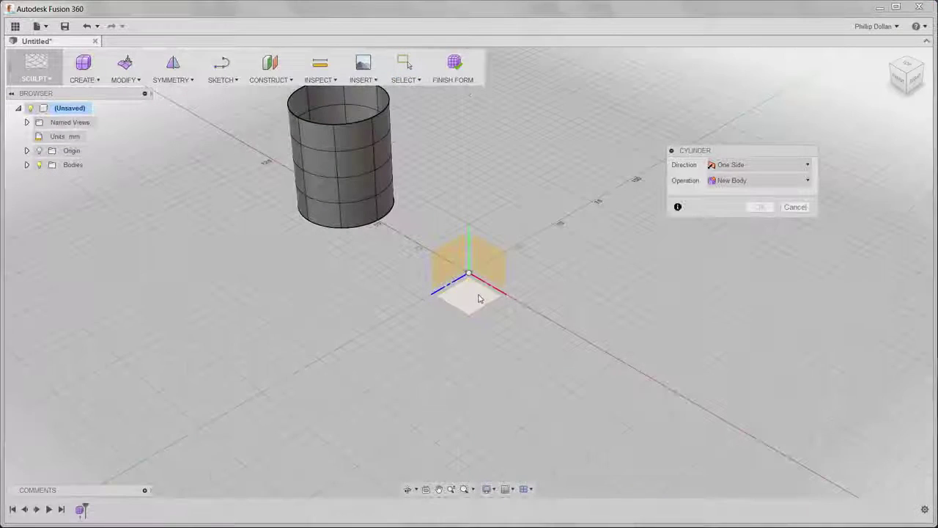
Place a 44.721 mm wide, 53.468 mm tall cylinder beside the first one
{"action": "left_click", "coordinate": [567, 332]}
{"action": "left_click", "coordinate": [618, 318]}
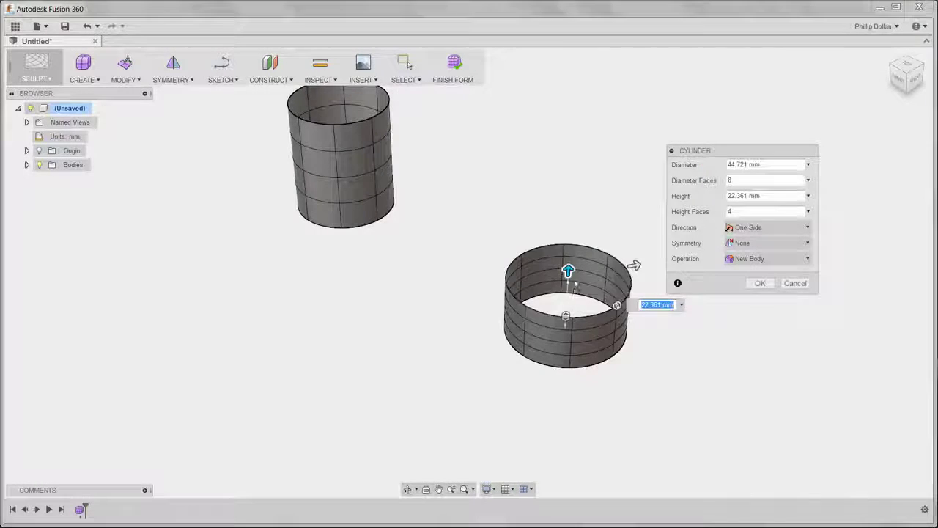
{"action": "left_click_drag", "start_coordinate": [568, 269], "coordinate": [572, 194]}
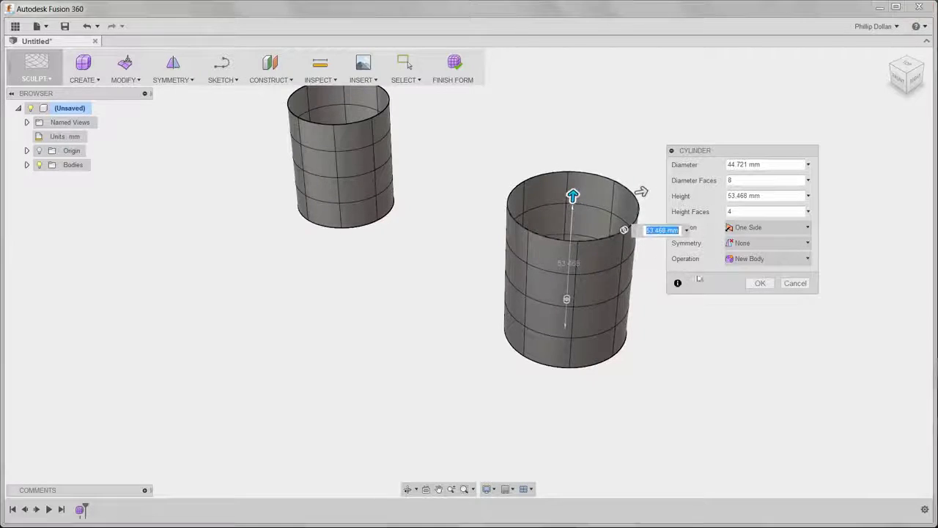
{"action": "left_click", "coordinate": [757, 283]}
{"action": "middle_click_drag", "start_coordinate": [632, 381], "coordinate": [701, 396]}
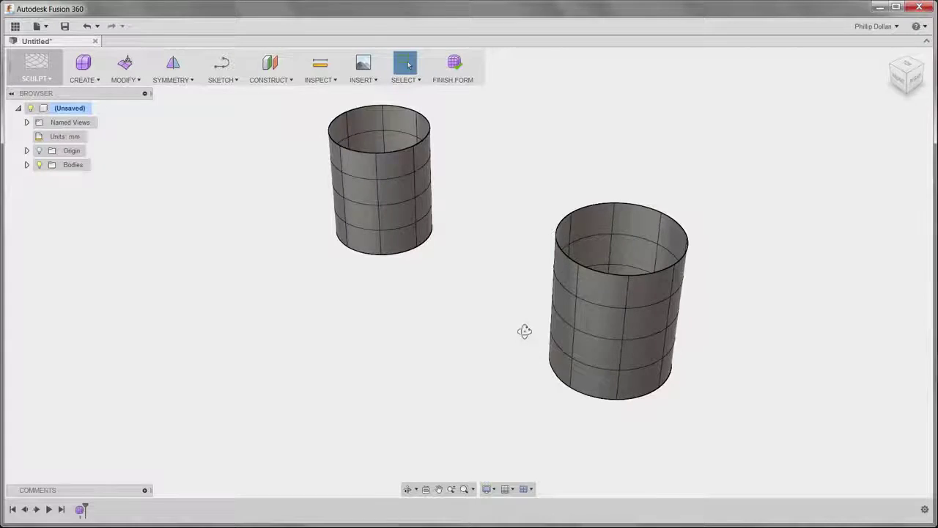
{"action": "mouse_move", "coordinate": [524, 331]}
{"action": "middle_mouse_down", "text": "shift"}
{"action": "mouse_move", "coordinate": [537, 312]}
{"action": "mouse_move", "coordinate": [523, 318]}
{"action": "mouse_move", "coordinate": [526, 330]}
{"action": "middle_mouse_up", "text": "shift"}
{"action": "left_click", "coordinate": [405, 63]}
{"action": "left_click", "coordinate": [887, 57]}
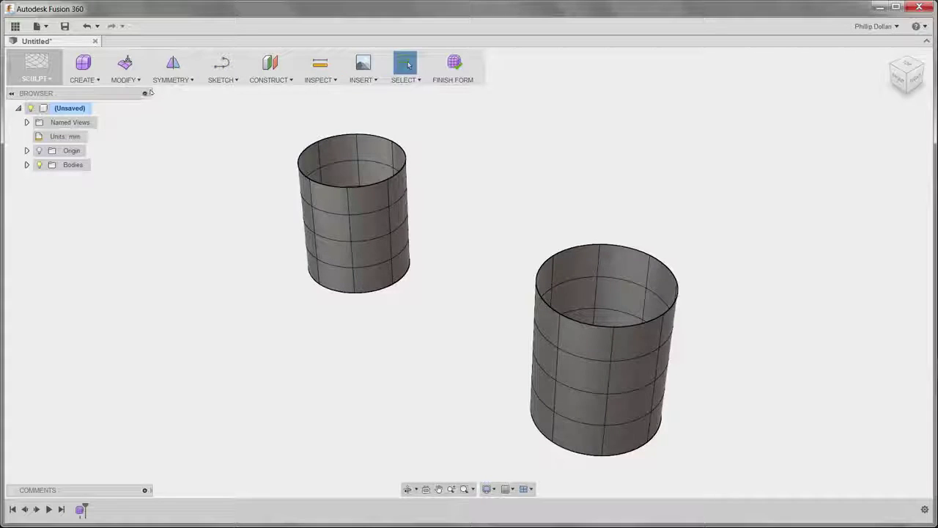
Start a Bridge with a 2×2 block of four left-cylinder faces as Side One
{"action": "left_click", "coordinate": [125, 73]}
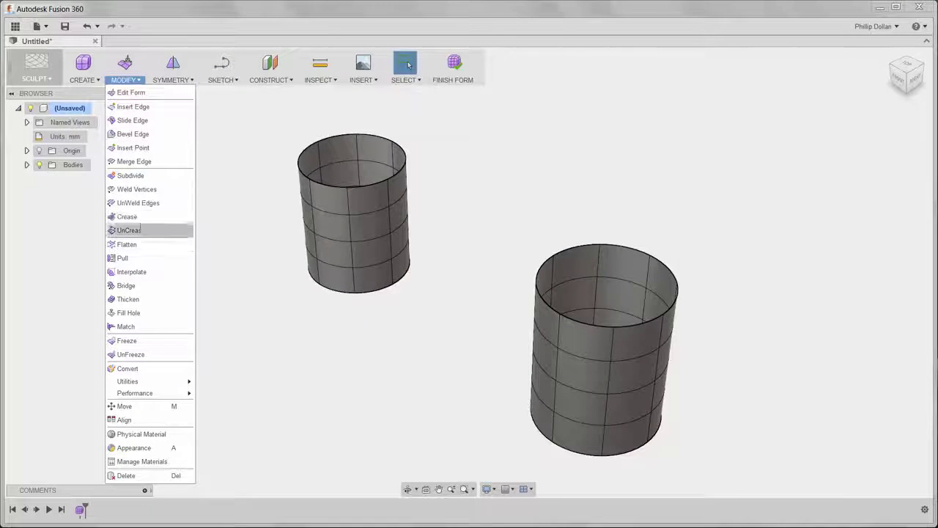
{"action": "left_click", "coordinate": [183, 286]}
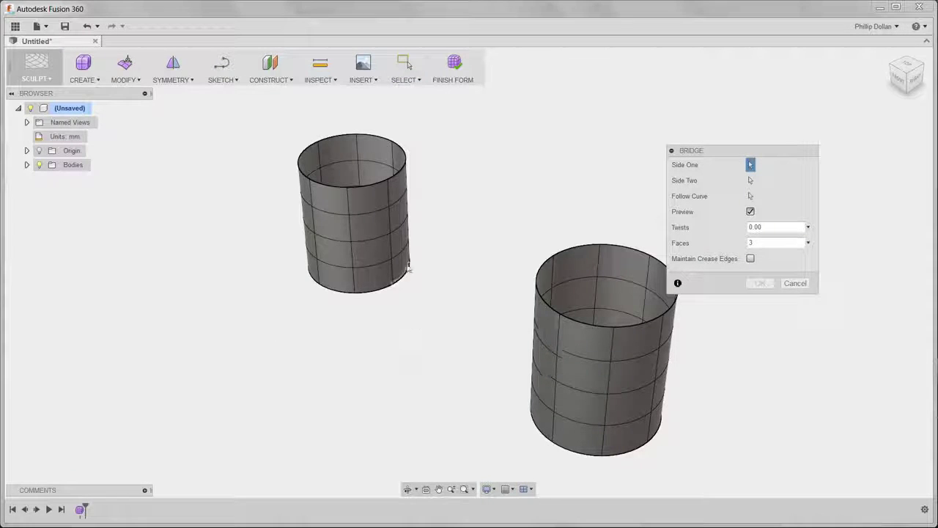
{"action": "left_click", "coordinate": [375, 233]}
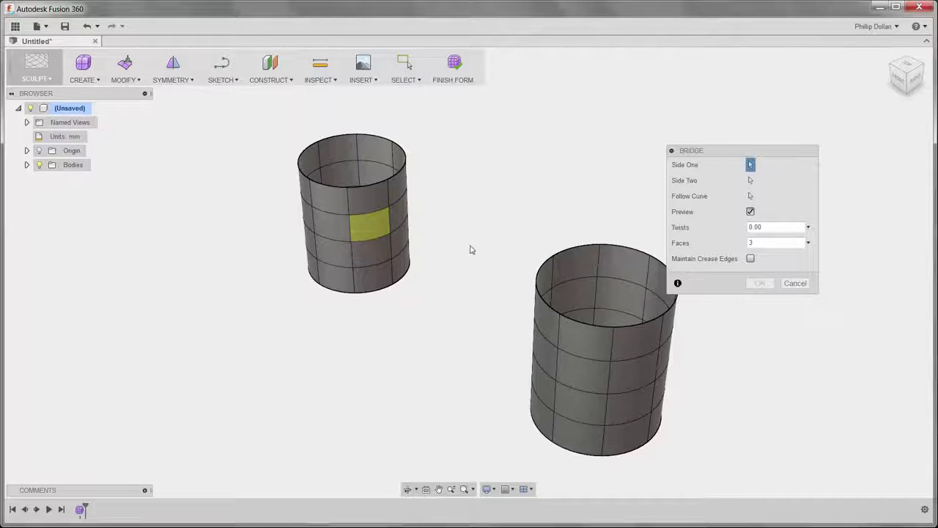
{"action": "left_click", "coordinate": [398, 208]}
{"action": "left_click", "coordinate": [378, 255]}
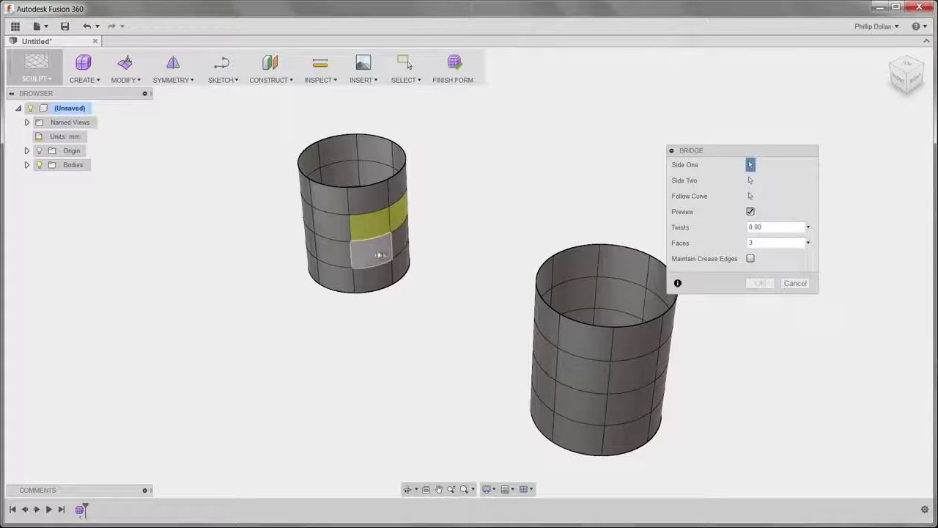
{"action": "left_click", "coordinate": [401, 247]}
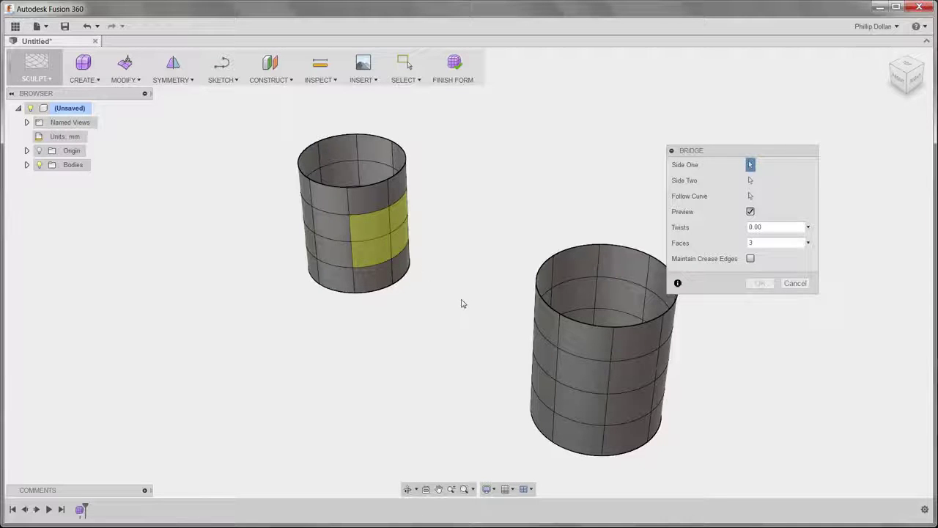
{"action": "middle_click_drag", "start_coordinate": [438, 311], "coordinate": [530, 303], "text": "shift"}
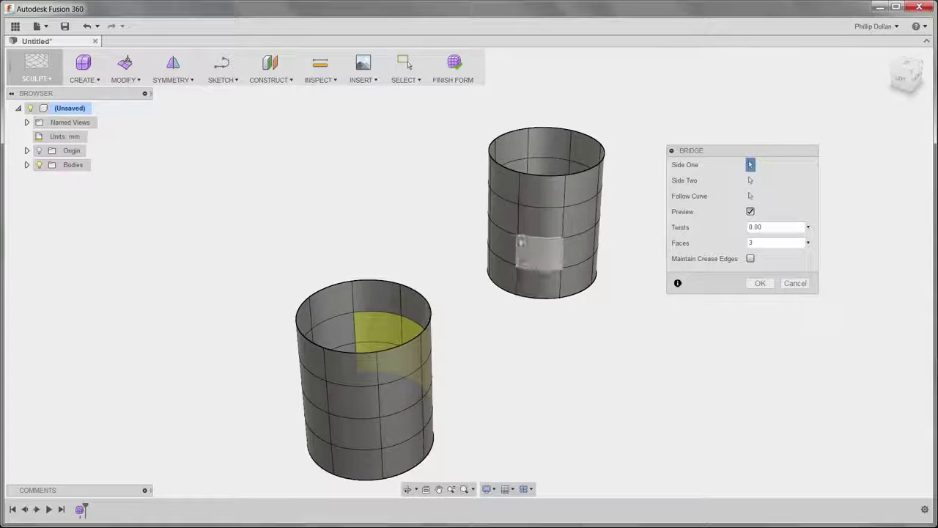
Choose three matching faces on the right cylinder as Side Two and confirm the bridge
{"action": "left_click", "coordinate": [510, 224]}
{"action": "left_click", "coordinate": [540, 235]}
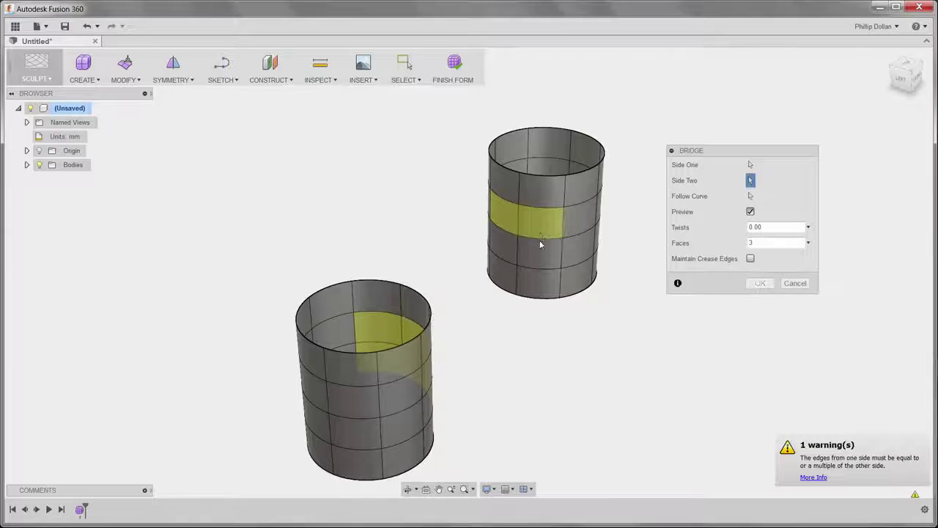
{"action": "left_click", "coordinate": [542, 252]}
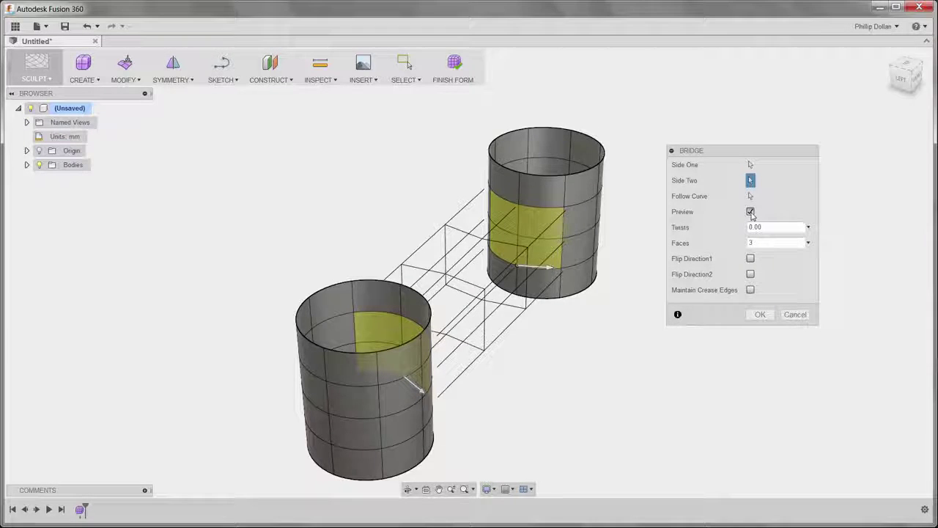
{"action": "left_click", "coordinate": [750, 211]}
{"action": "left_click", "coordinate": [750, 211]}
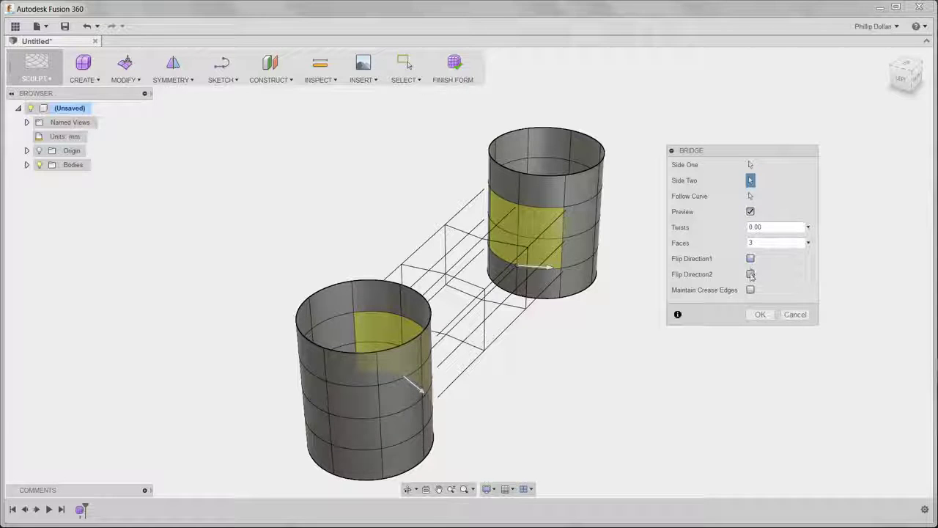
{"action": "left_click", "coordinate": [760, 316]}
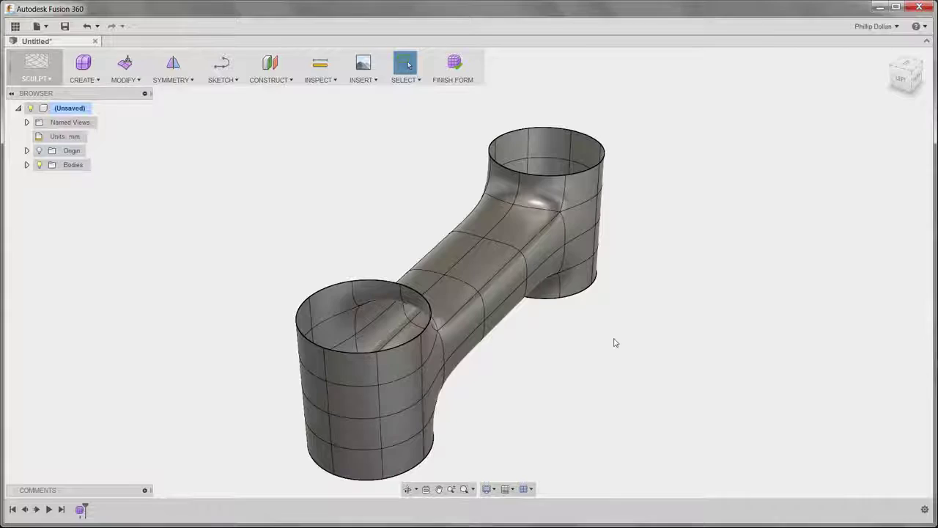
{"action": "middle_click_drag", "start_coordinate": [615, 342], "coordinate": [550, 300], "text": "shift"}
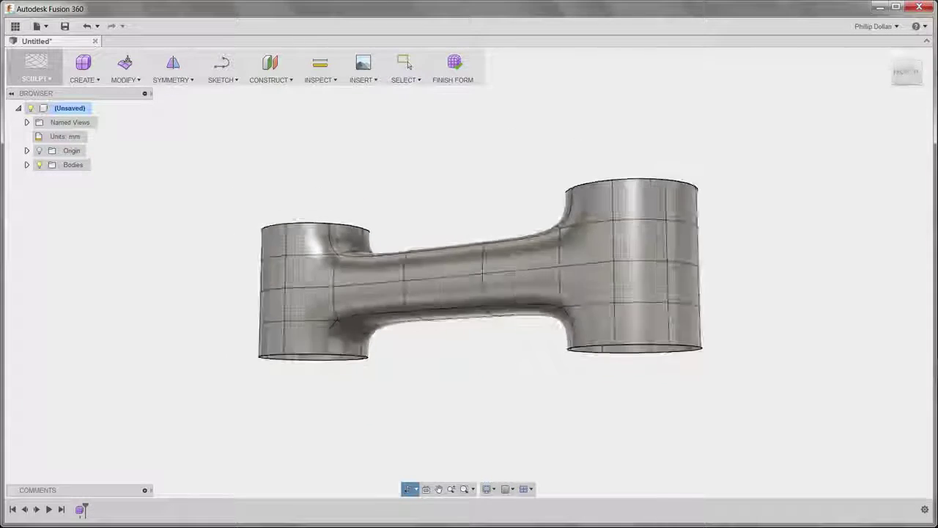
{"action": "mouse_move", "coordinate": [411, 293]}
{"action": "middle_mouse_down", "text": "shift"}
{"action": "mouse_move", "coordinate": [410, 323]}
{"action": "mouse_move", "coordinate": [410, 293]}
{"action": "middle_mouse_up", "text": "shift"}
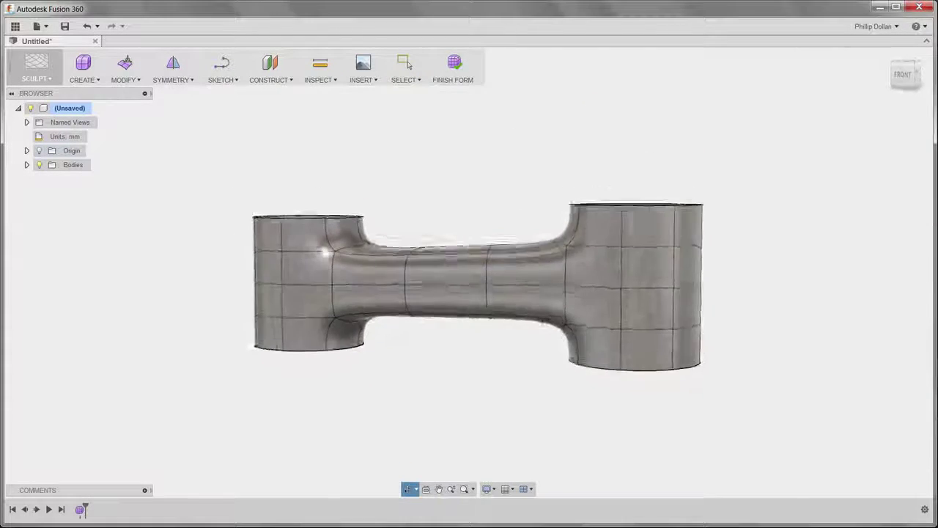
{"action": "left_click", "coordinate": [893, 87]}
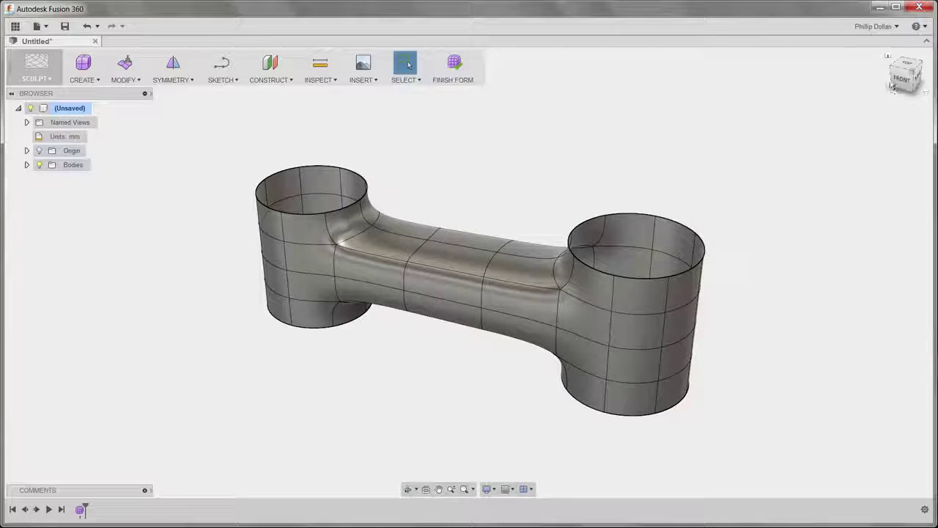
{"action": "left_click", "coordinate": [889, 57]}
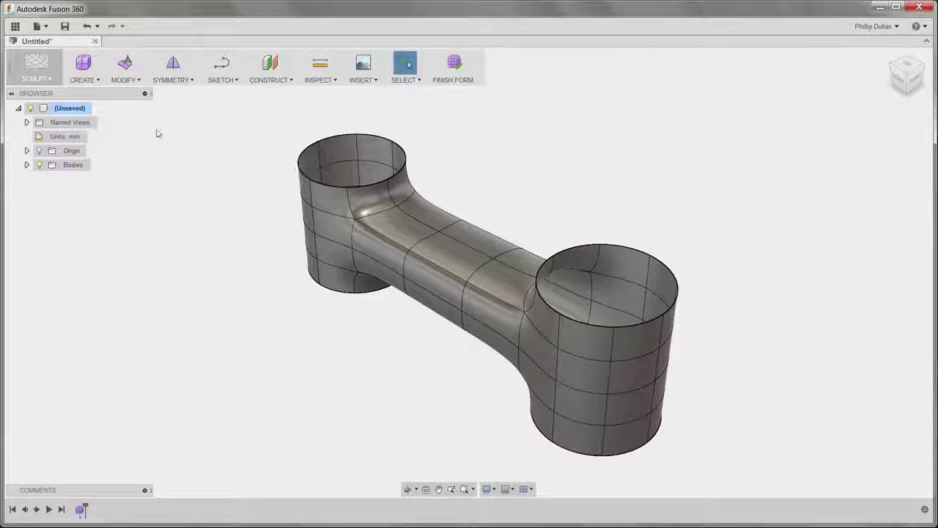
{"action": "left_click", "coordinate": [125, 79]}
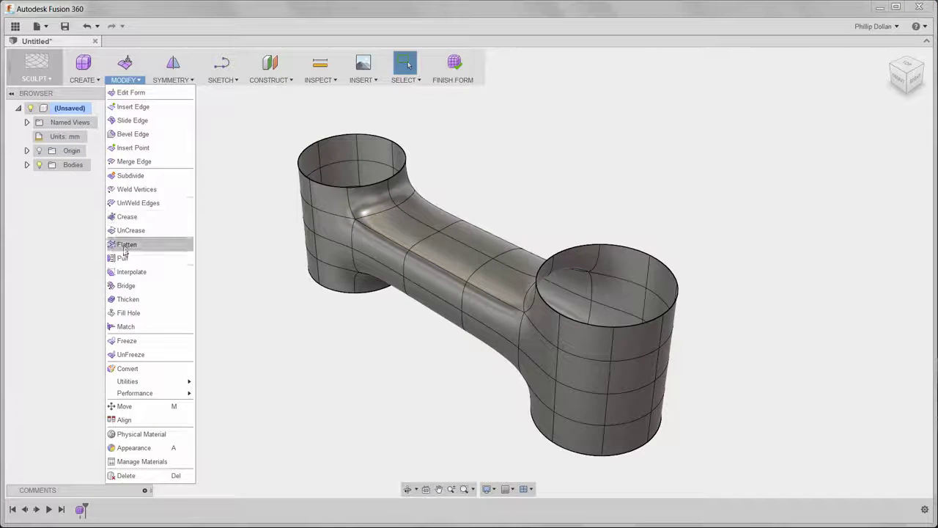
Bridge the cylinder tops with a flat cap, inspect it, then undo that bridge
{"action": "left_click", "coordinate": [126, 285]}
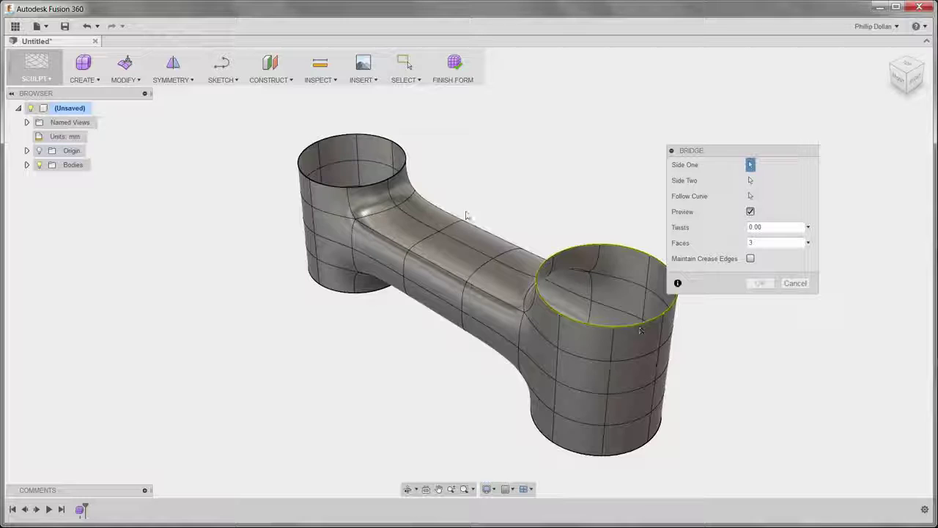
{"action": "left_click", "coordinate": [374, 189]}
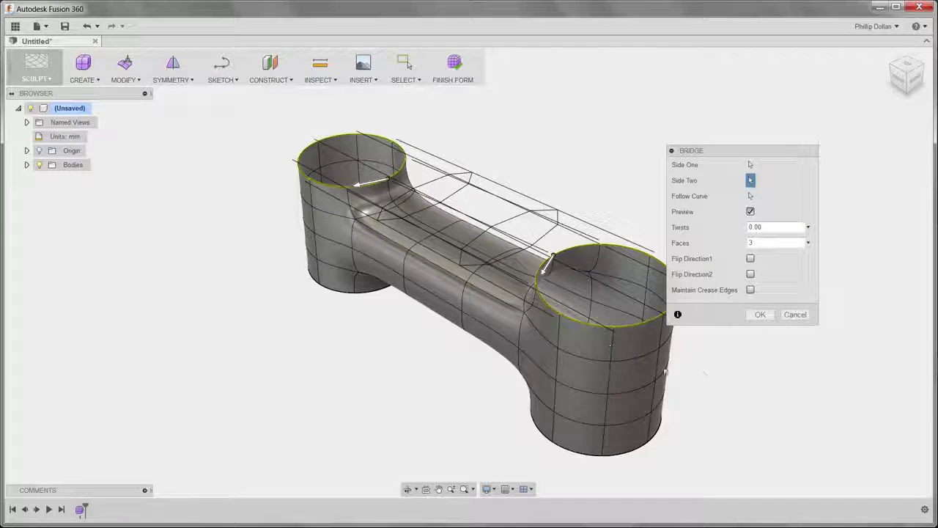
{"action": "left_click", "coordinate": [760, 315]}
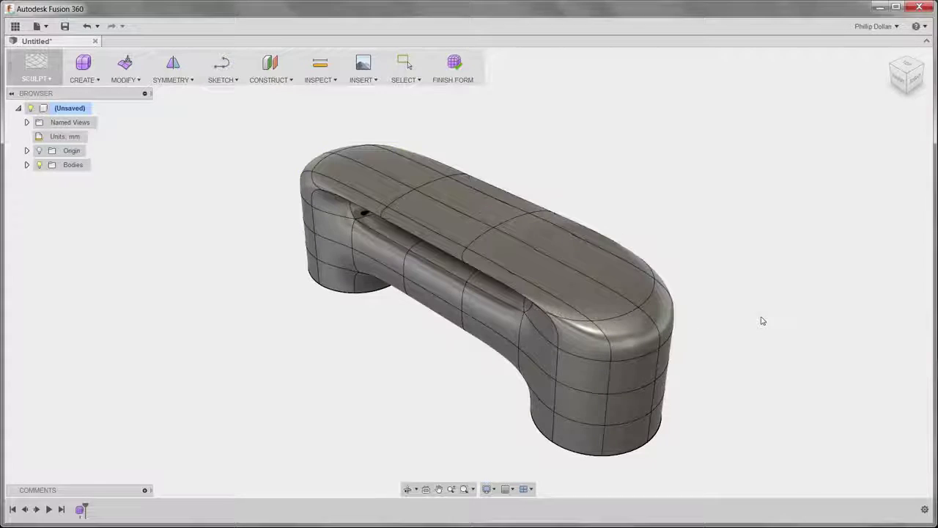
{"action": "middle_click_drag", "start_coordinate": [628, 317], "coordinate": [612, 333], "text": "shift"}
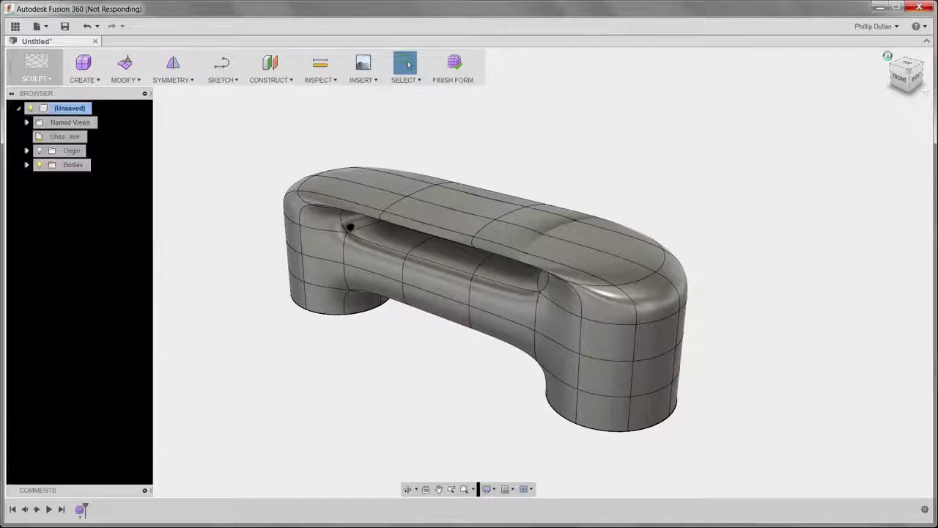
{"action": "middle_click_drag", "start_coordinate": [870, 130], "coordinate": [862, 145], "text": "shift"}
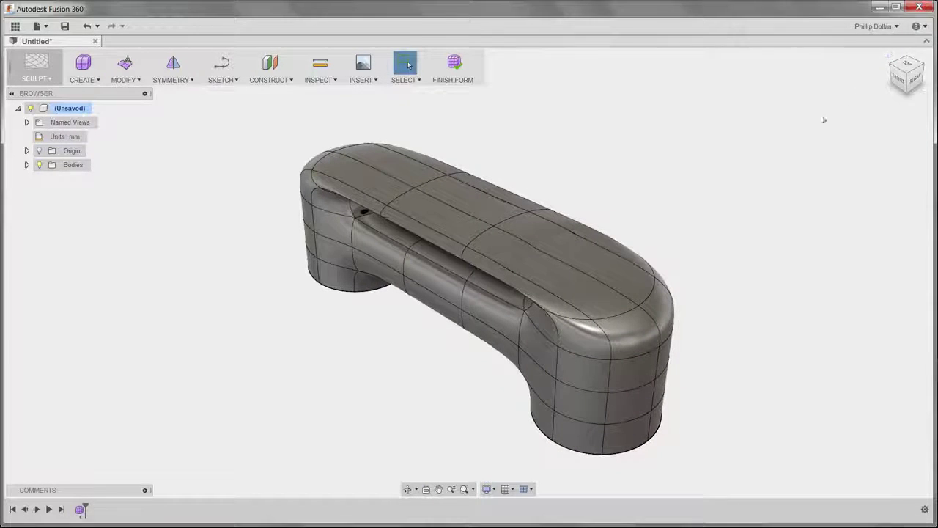
{"action": "left_click", "coordinate": [87, 27]}
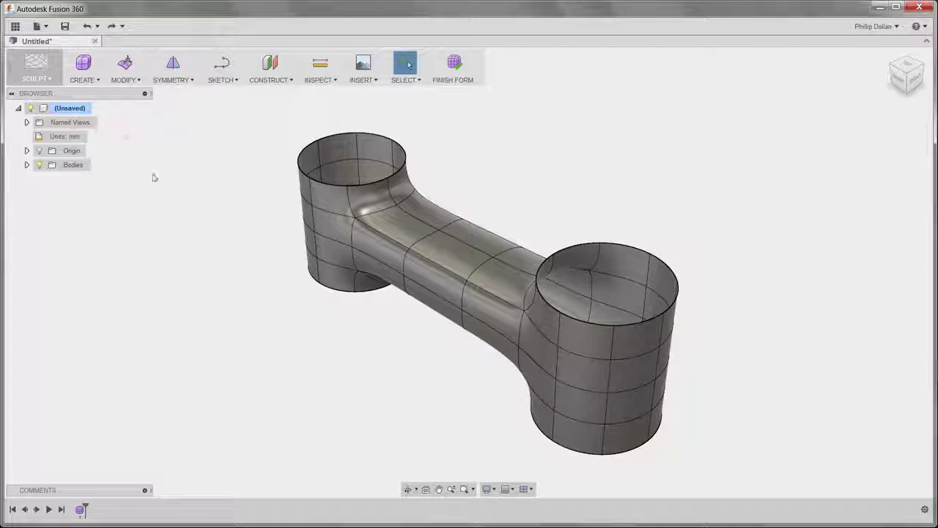
Create a new sketch on the front origin plane, viewed from the front
{"action": "left_click", "coordinate": [235, 80]}
{"action": "left_click", "coordinate": [229, 93]}
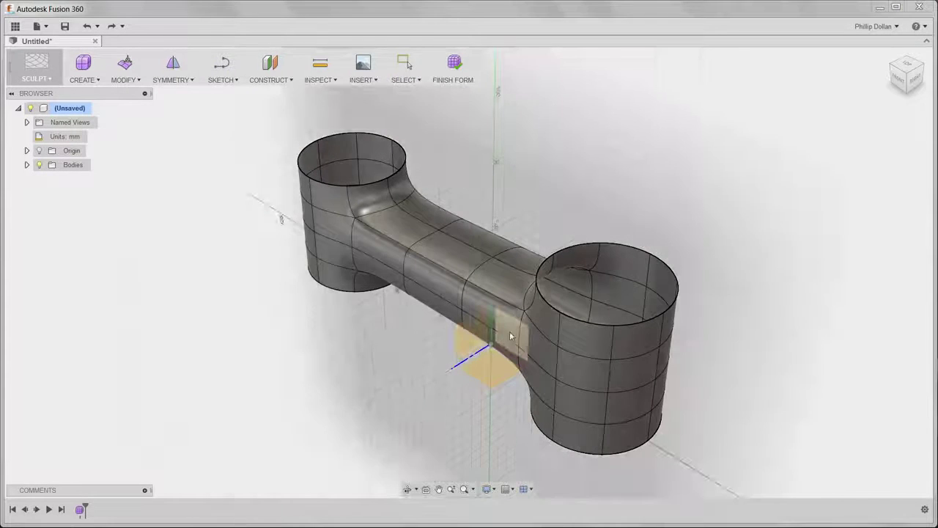
{"action": "left_click", "coordinate": [510, 336]}
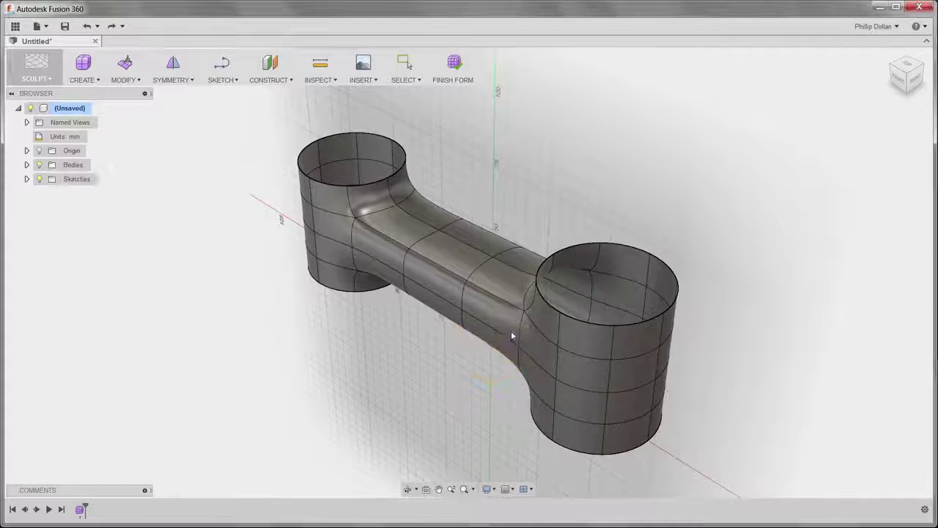
{"action": "left_click", "coordinate": [903, 77]}
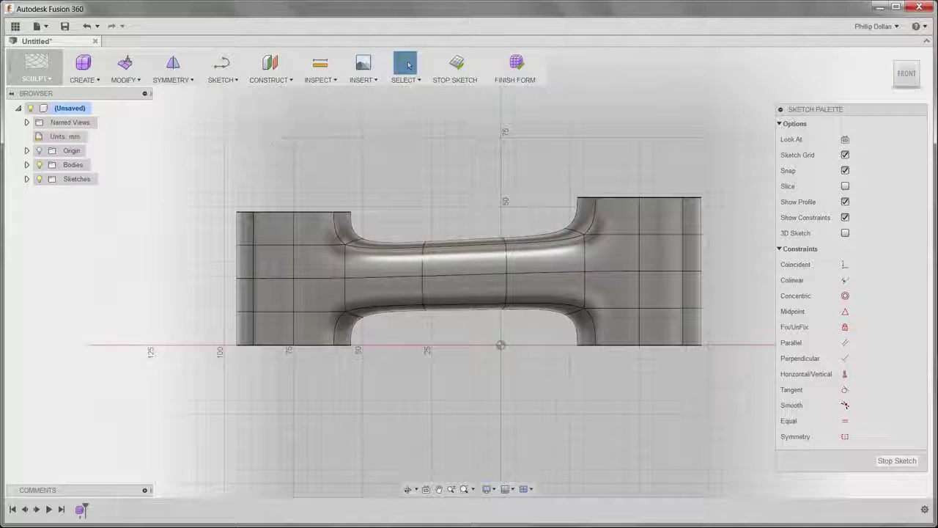
Draw a three-point arc from the right cylinder's top to the left cylinder's top
{"action": "left_click", "coordinate": [224, 81]}
{"action": "mouse_move", "coordinate": [294, 142]}
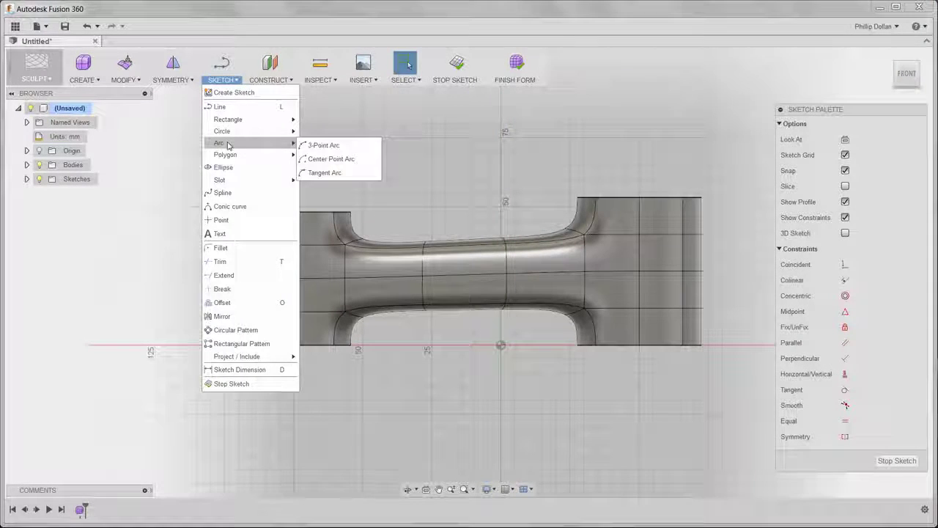
{"action": "left_click", "coordinate": [323, 145]}
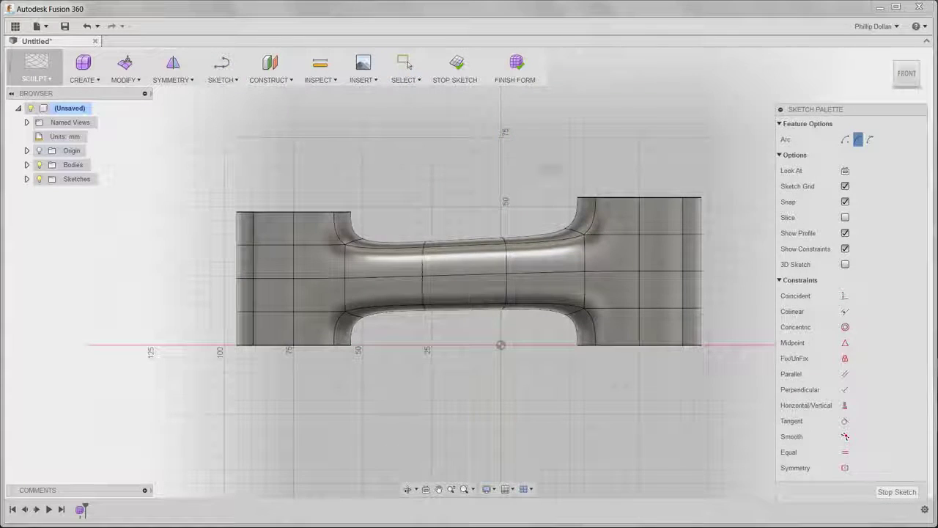
{"action": "left_click", "coordinate": [638, 199]}
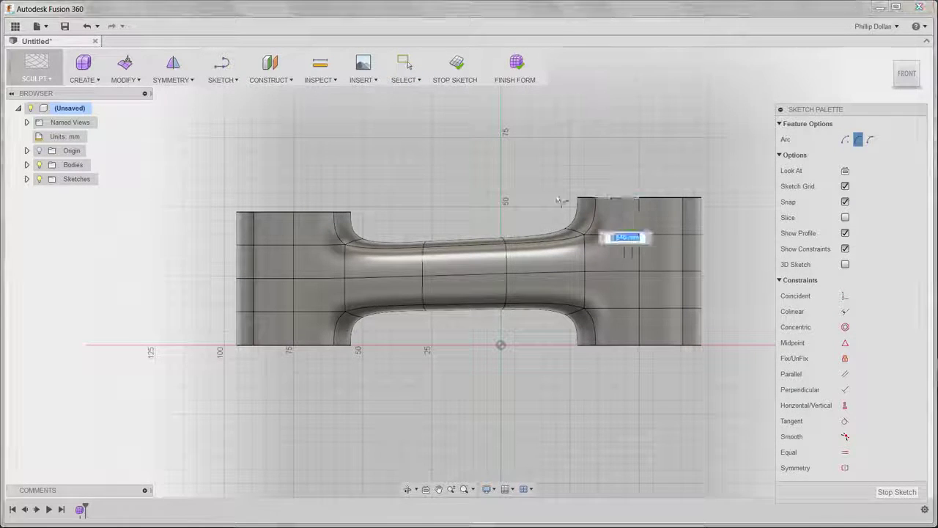
{"action": "left_click", "coordinate": [295, 213]}
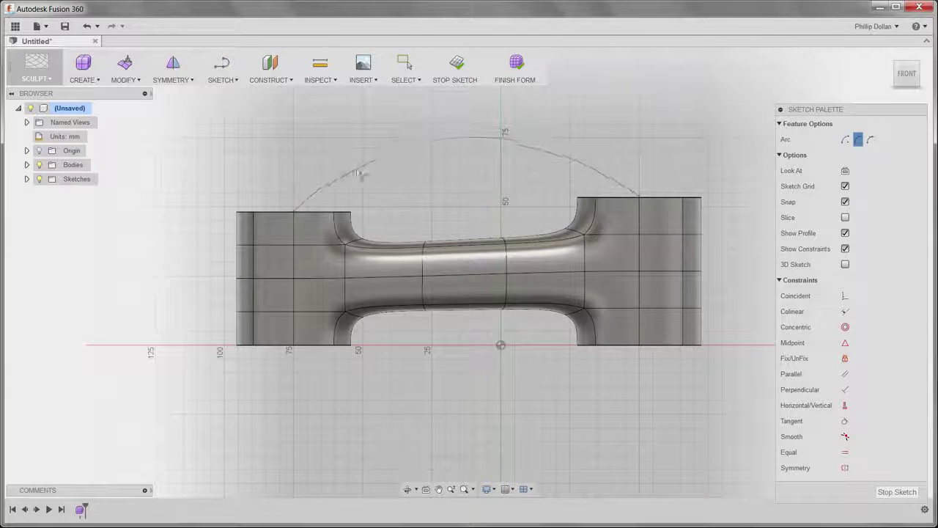
{"action": "left_click", "coordinate": [434, 94]}
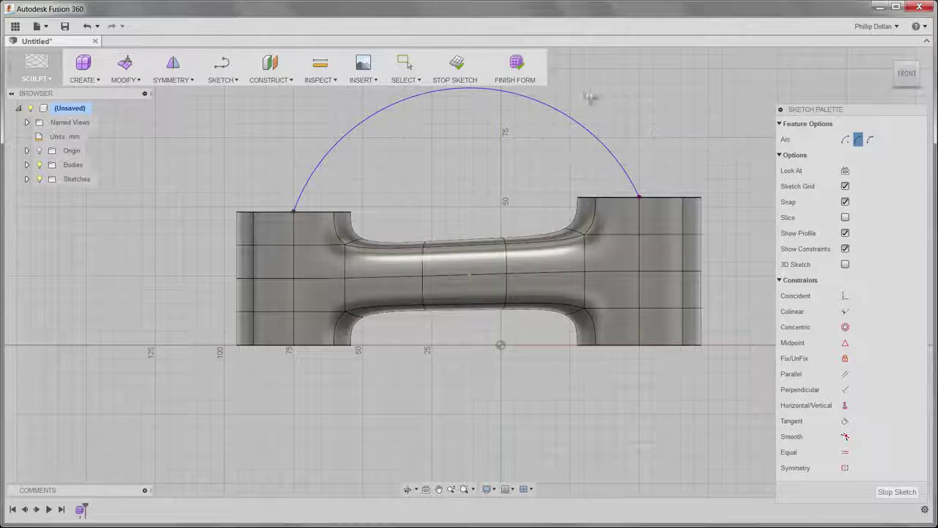
{"action": "key", "text": "Escape"}
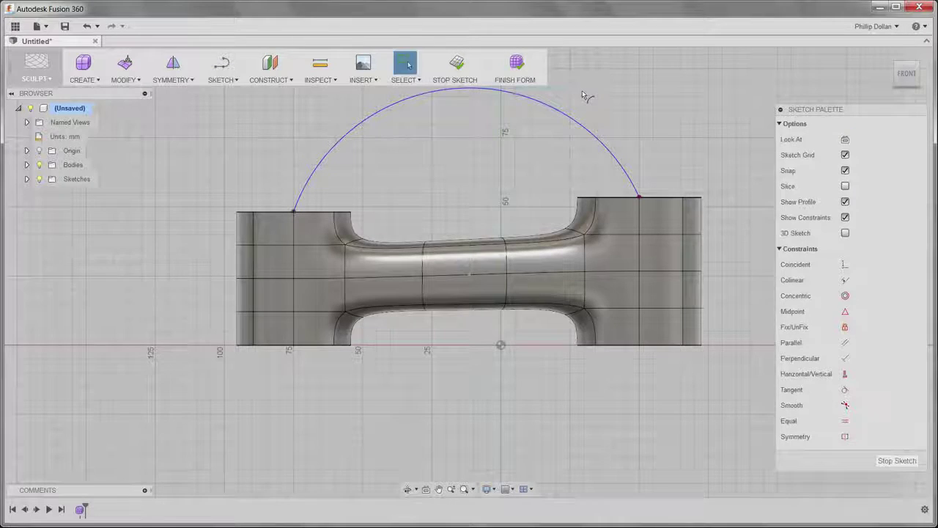
Bridge both cylinder top rims with a tube following the sketched arc, arching above
{"action": "left_click", "coordinate": [458, 66]}
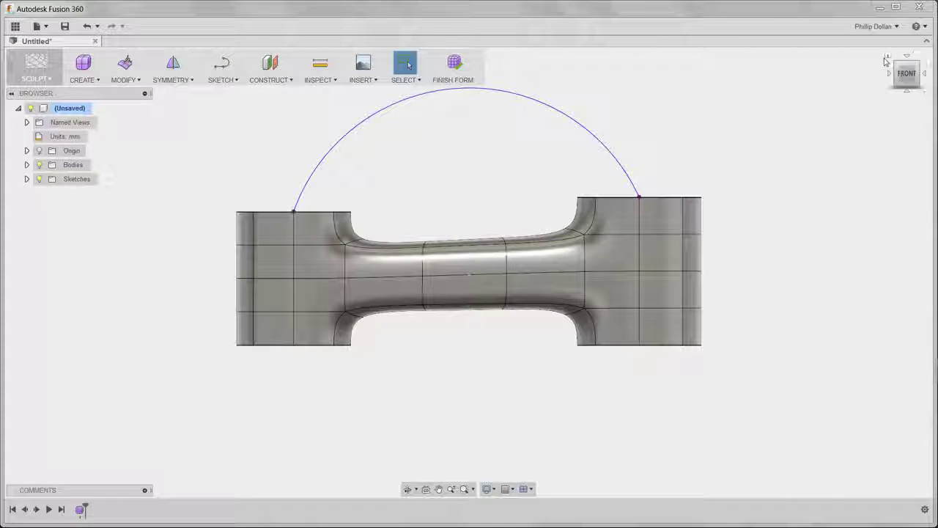
{"action": "left_click", "coordinate": [886, 60]}
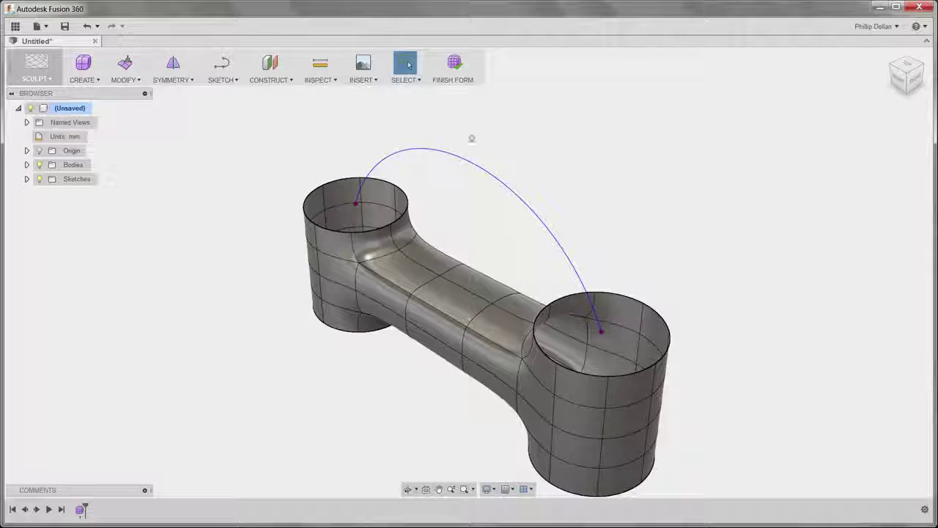
{"action": "left_click", "coordinate": [133, 80]}
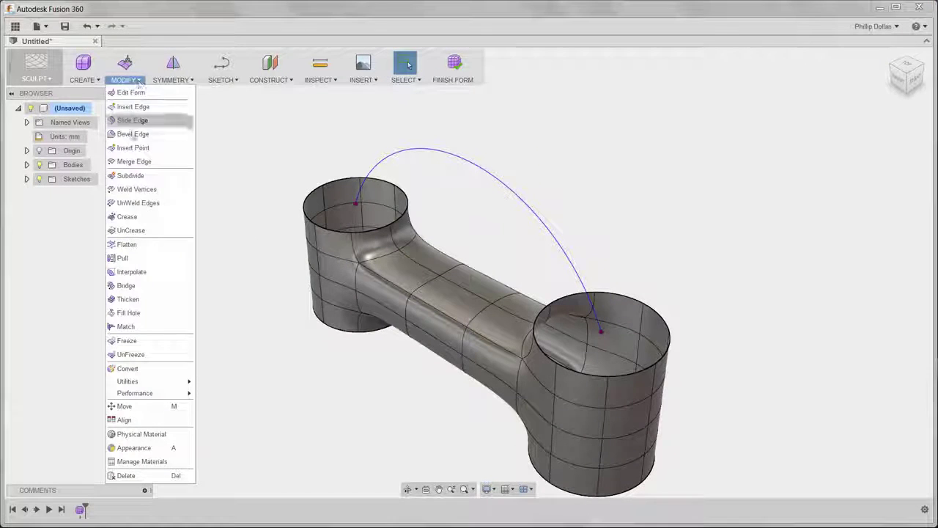
{"action": "left_click", "coordinate": [132, 285]}
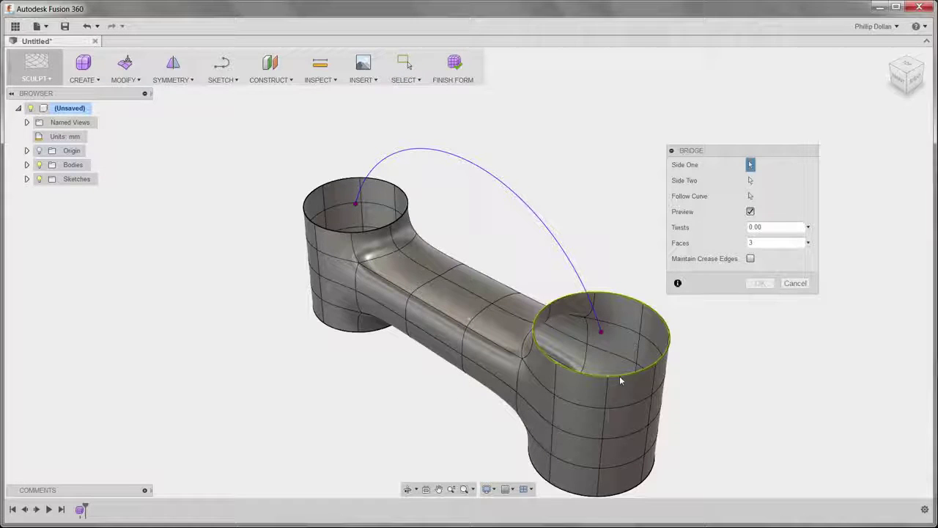
{"action": "left_click", "coordinate": [372, 234]}
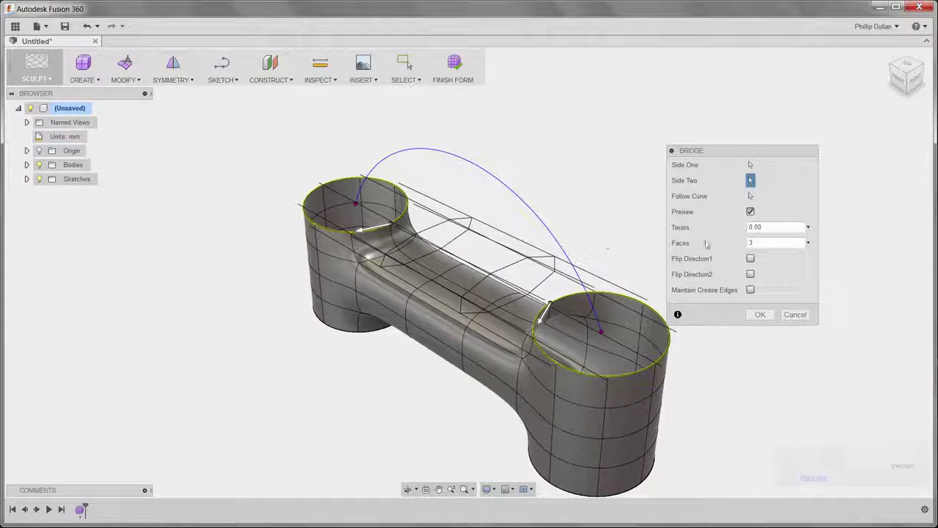
{"action": "left_click", "coordinate": [750, 195]}
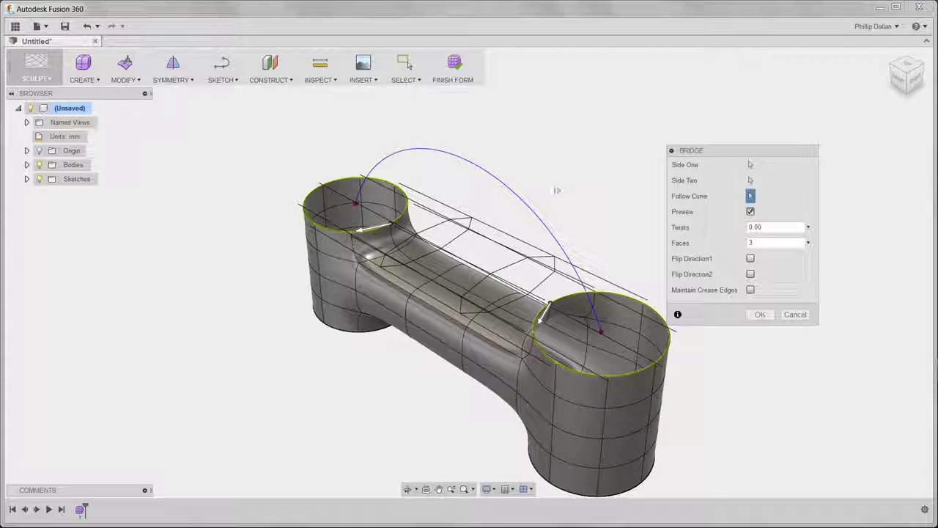
{"action": "left_click", "coordinate": [521, 197]}
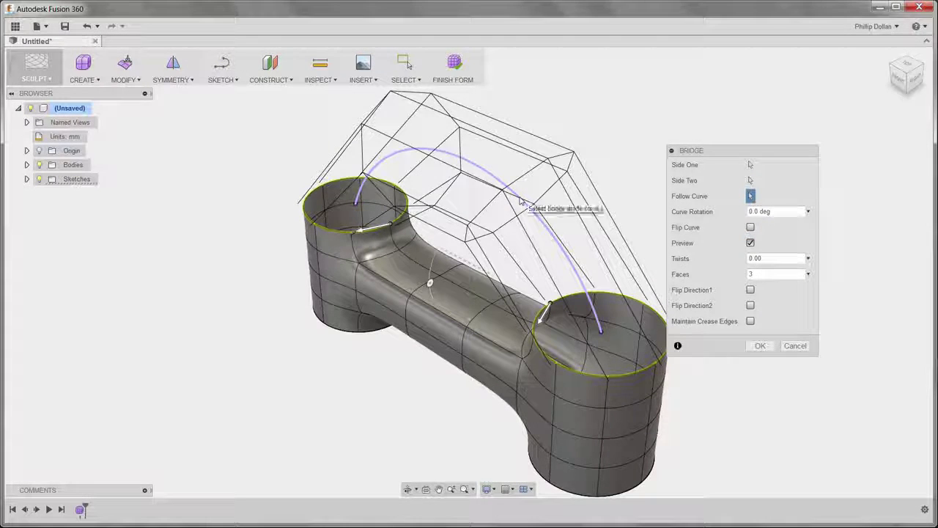
{"action": "left_click", "coordinate": [751, 227]}
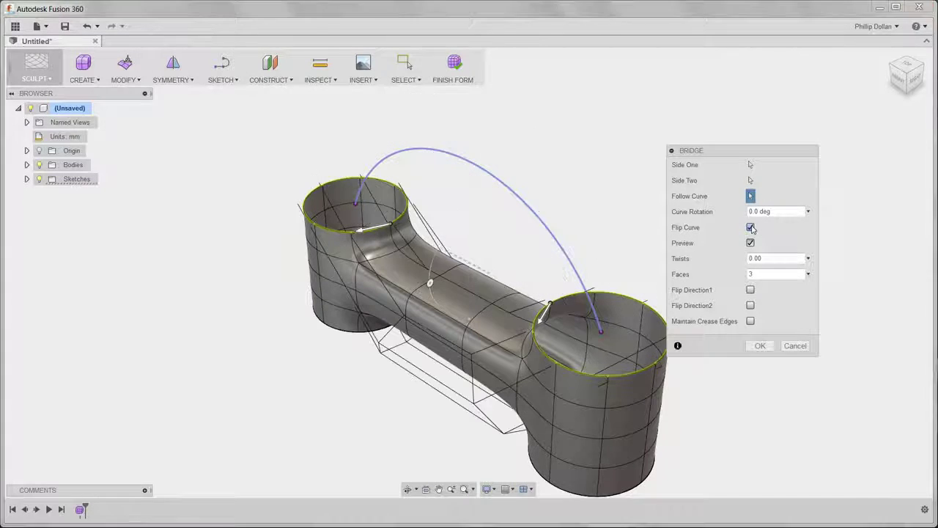
{"action": "left_click", "coordinate": [750, 227]}
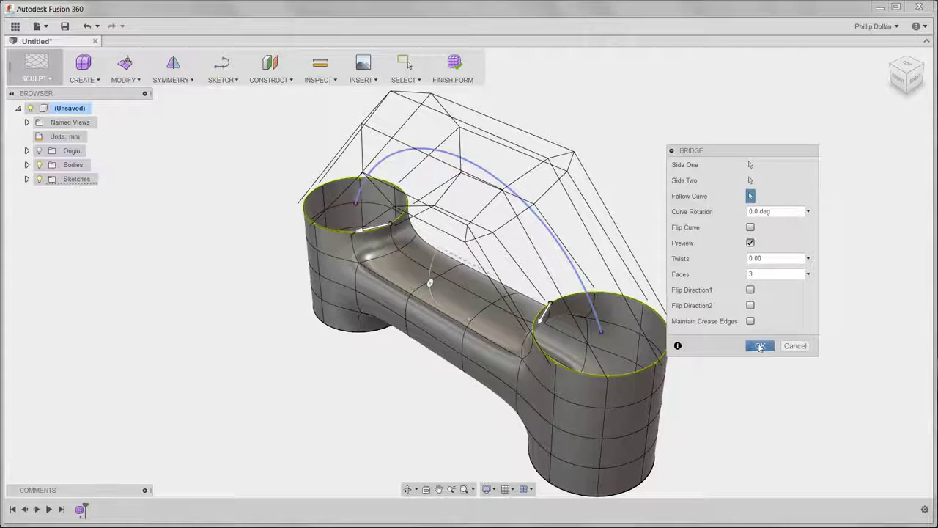
{"action": "left_click", "coordinate": [760, 347]}
{"action": "mouse_move", "coordinate": [670, 297]}
{"action": "middle_mouse_down", "text": "shift"}
{"action": "mouse_move", "coordinate": [685, 213]}
{"action": "mouse_move", "coordinate": [678, 230]}
{"action": "mouse_move", "coordinate": [617, 266]}
{"action": "mouse_move", "coordinate": [655, 299]}
{"action": "mouse_move", "coordinate": [689, 305]}
{"action": "middle_mouse_up", "text": "shift"}
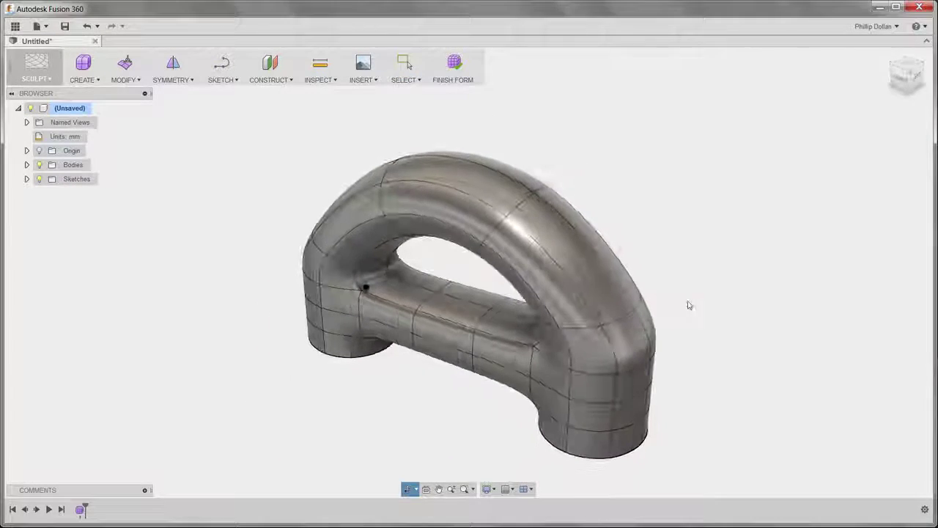
Move the arch's two top faces about 7 mm vertically with Edit Form
{"action": "left_click", "coordinate": [886, 58]}
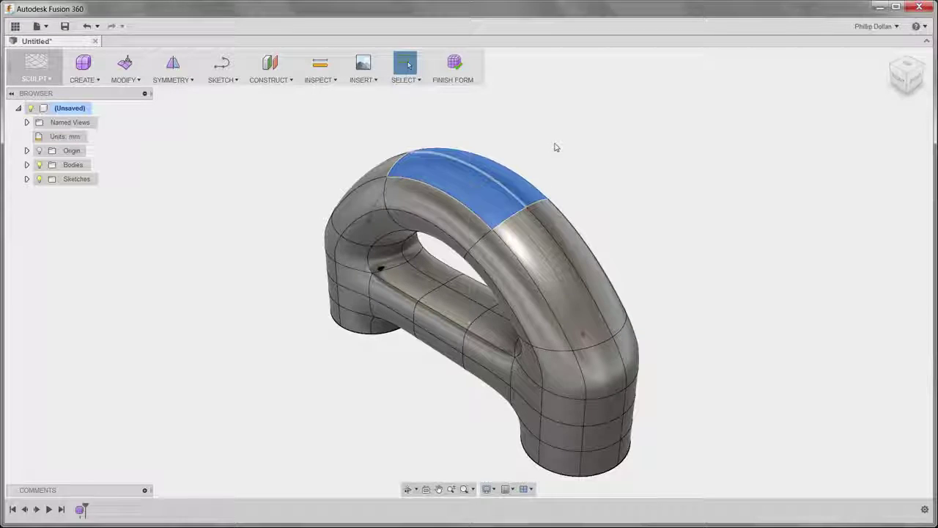
{"action": "right_click", "coordinate": [554, 147]}
{"action": "left_click", "coordinate": [591, 129]}
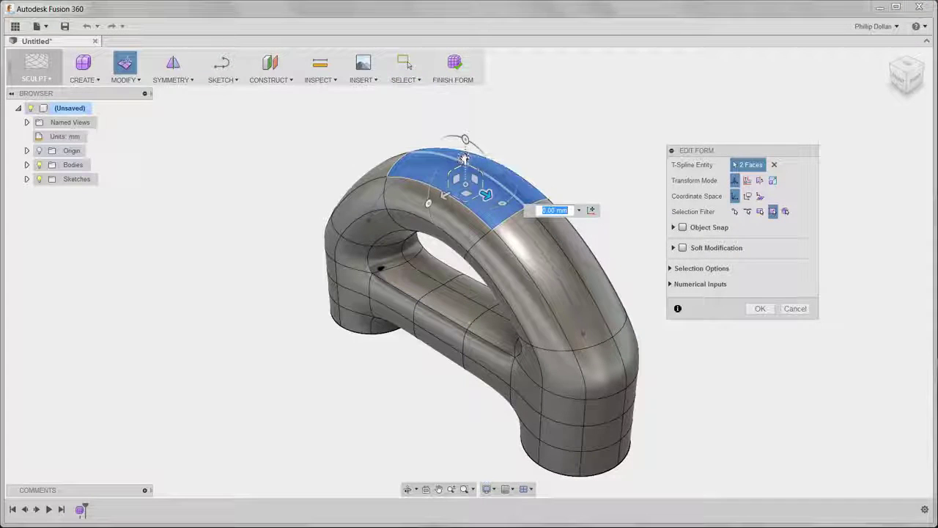
{"action": "mouse_move", "coordinate": [464, 157]}
{"action": "left_mouse_down"}
{"action": "mouse_move", "coordinate": [465, 131]}
{"action": "mouse_move", "coordinate": [466, 174]}
{"action": "left_mouse_up"}
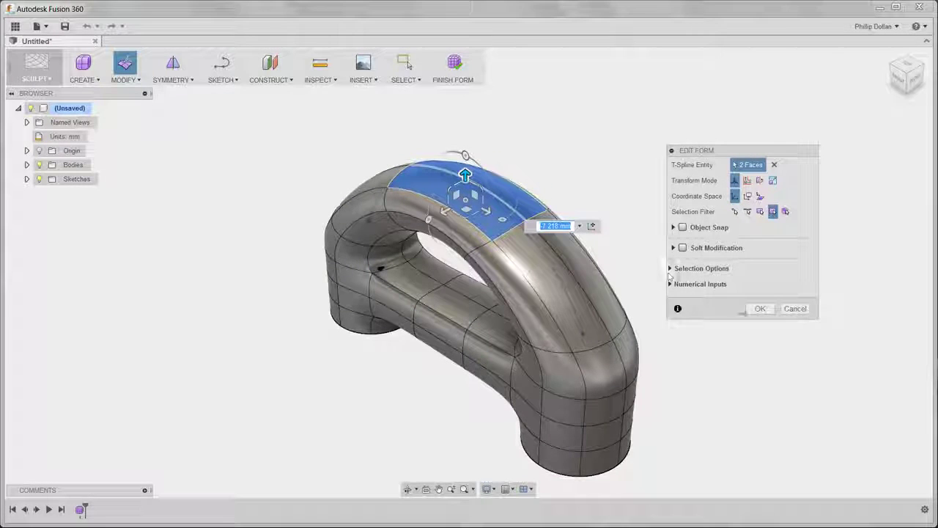
{"action": "left_click", "coordinate": [754, 309]}
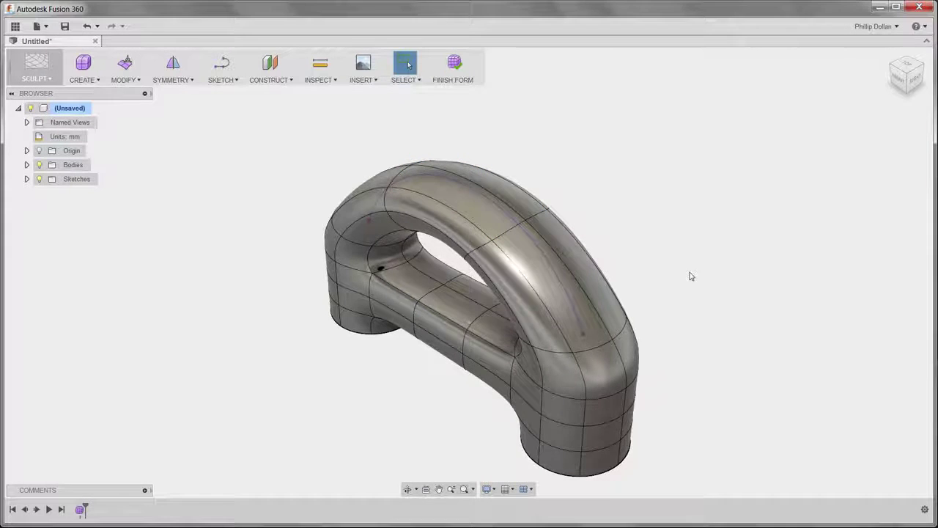
Thicken the T-spline handle body to 2.00 mm walls
{"action": "middle_click_drag", "start_coordinate": [689, 272], "coordinate": [664, 189], "text": "shift"}
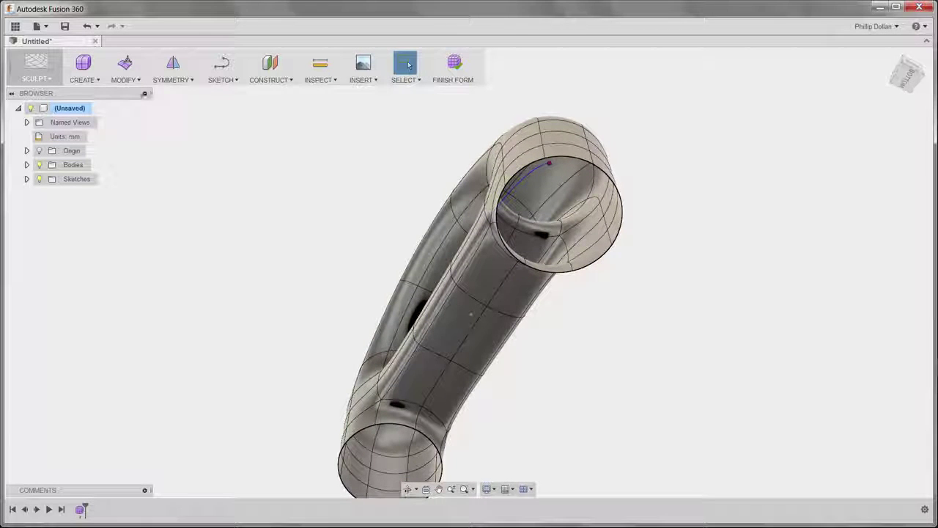
{"action": "left_click", "coordinate": [138, 83]}
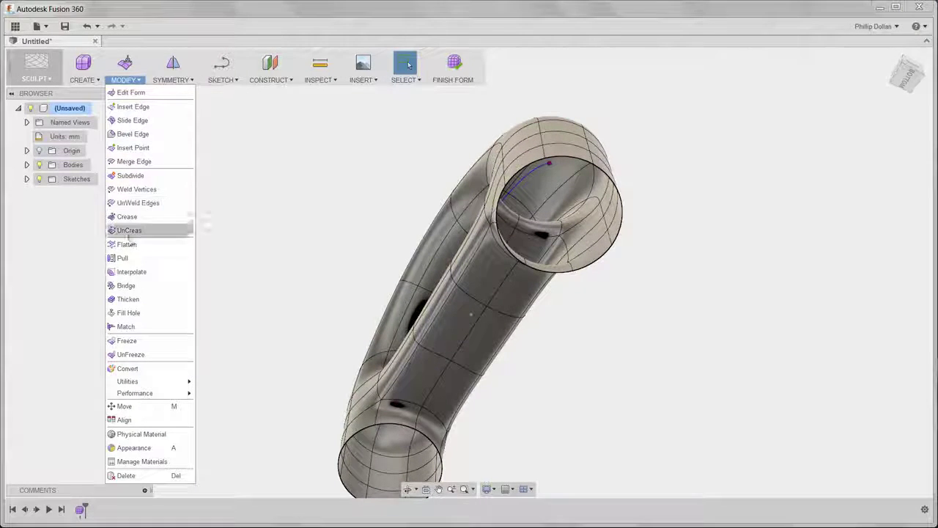
{"action": "left_click", "coordinate": [129, 299]}
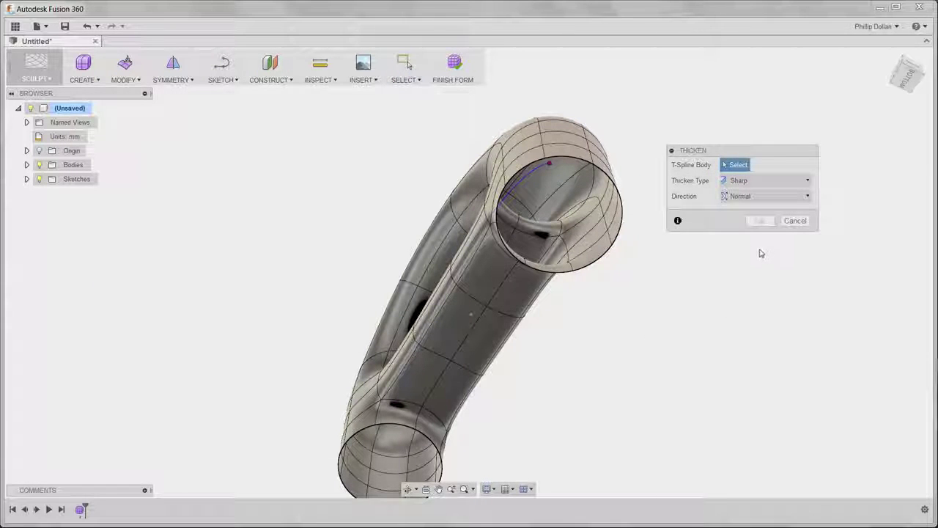
{"action": "left_click", "coordinate": [587, 157]}
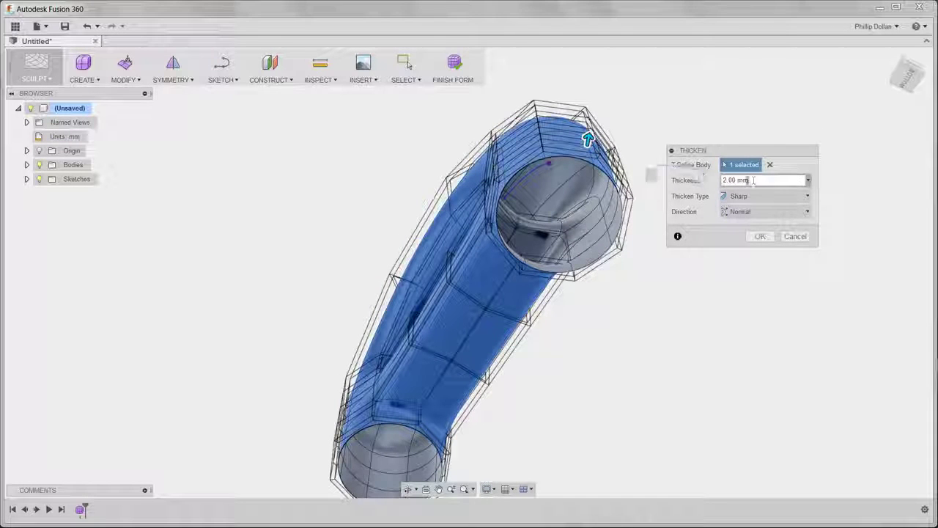
{"action": "left_click", "coordinate": [752, 180]}
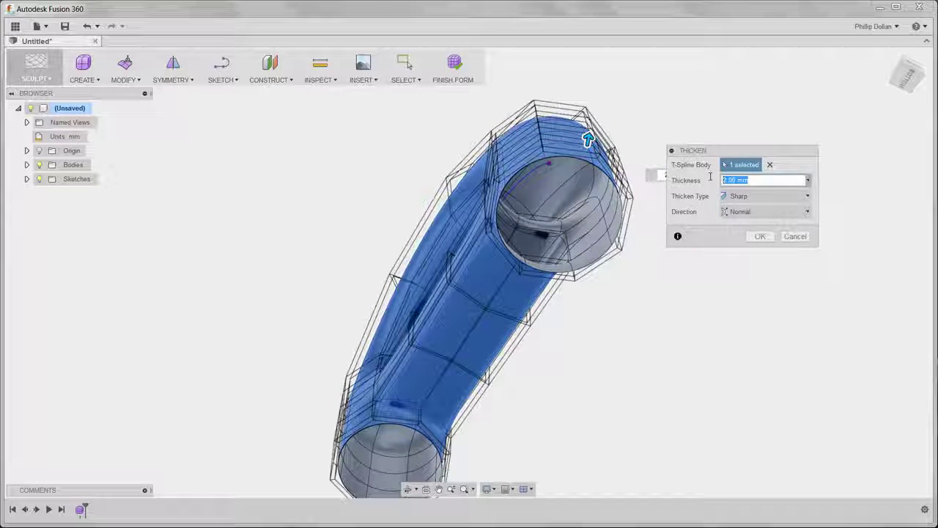
{"action": "left_click", "coordinate": [759, 238]}
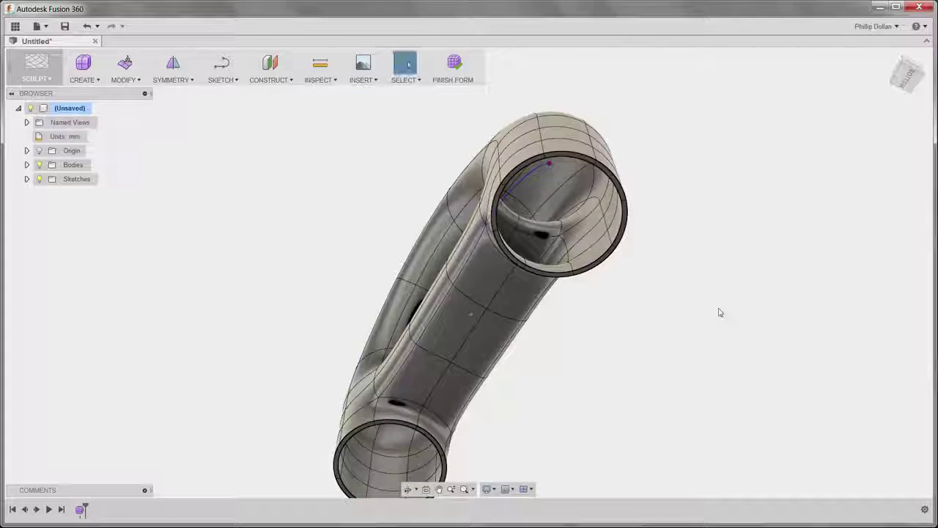